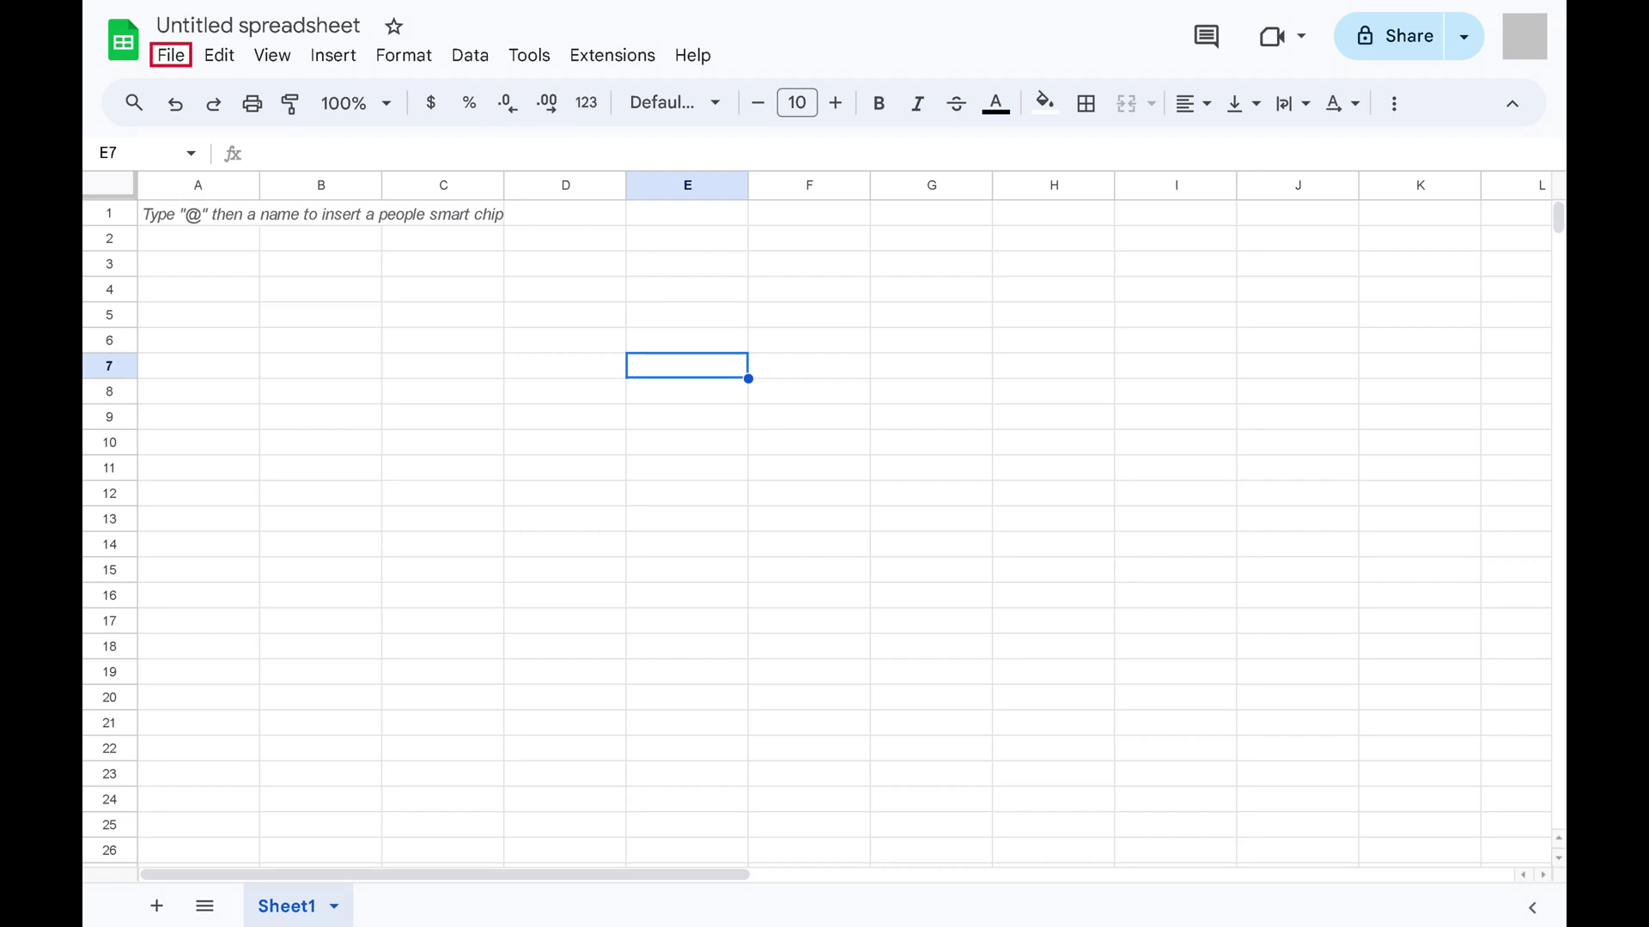
- Show the File menu of the empty untitled spreadsheet to reach the Import command
key("alt+f")
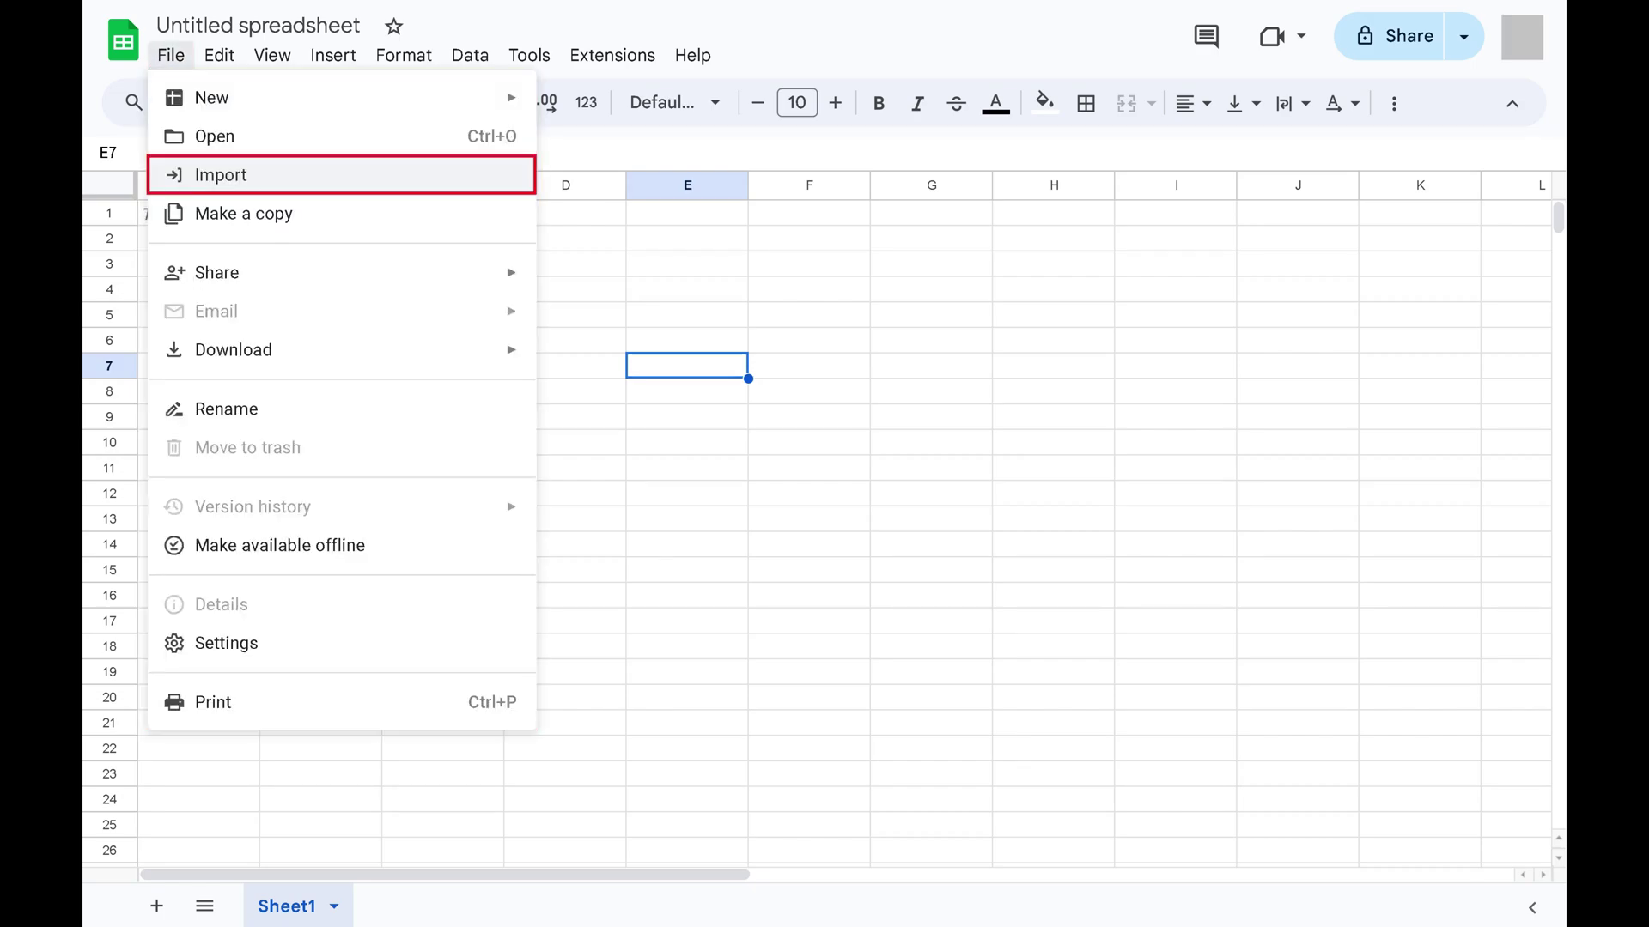